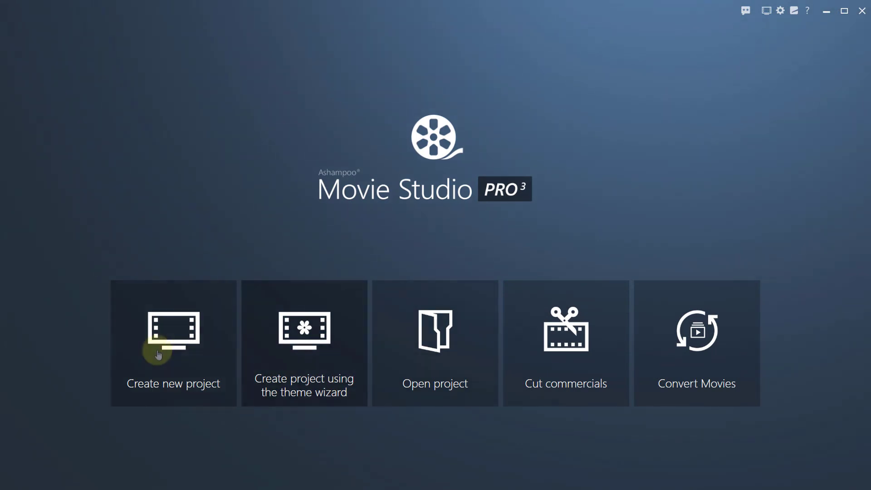
Load the beach clip Beispiel_Werbungs-Schnitt.mp4 into Cut commercials and go to Mark cuts
mouse_move(153, 354)
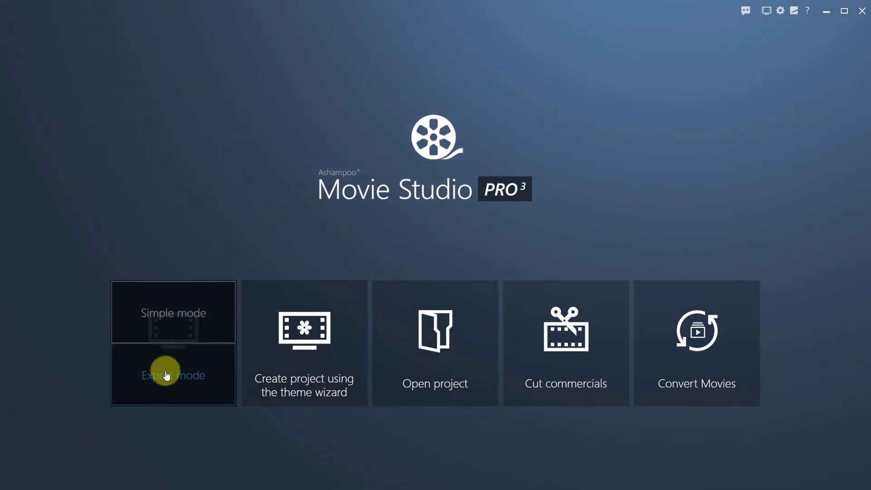
click(166, 370)
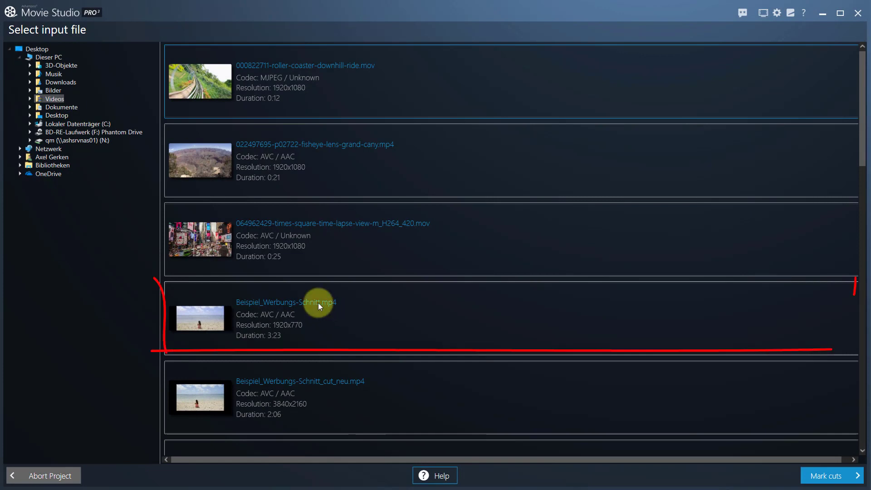
click(318, 303)
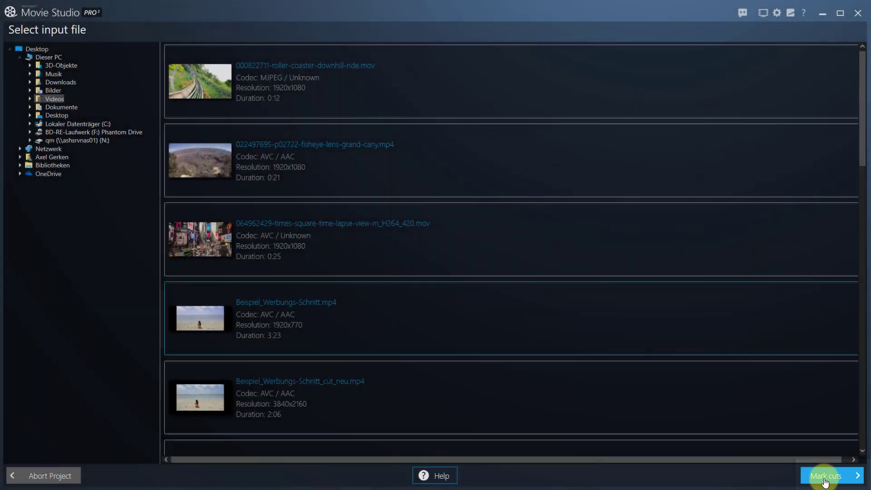
click(825, 481)
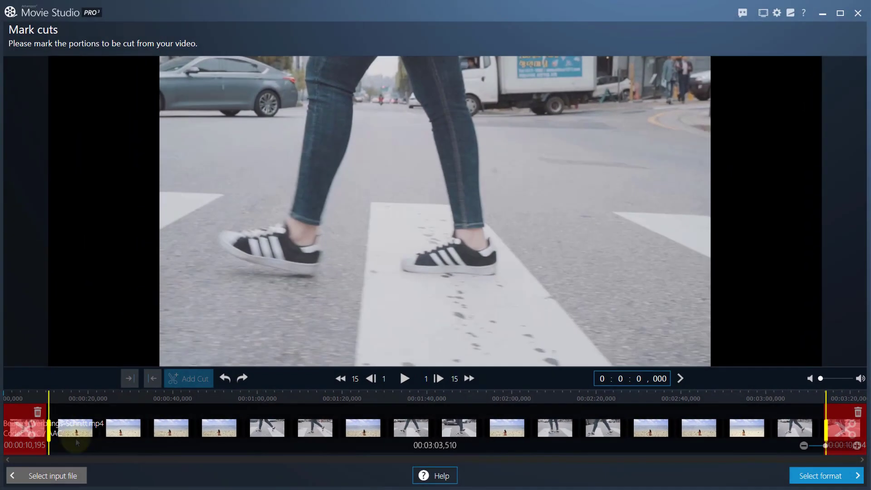
Lengthen the start and end cut segments, leaving 00:03:03,510 of the clip
drag(49, 429, 63, 429)
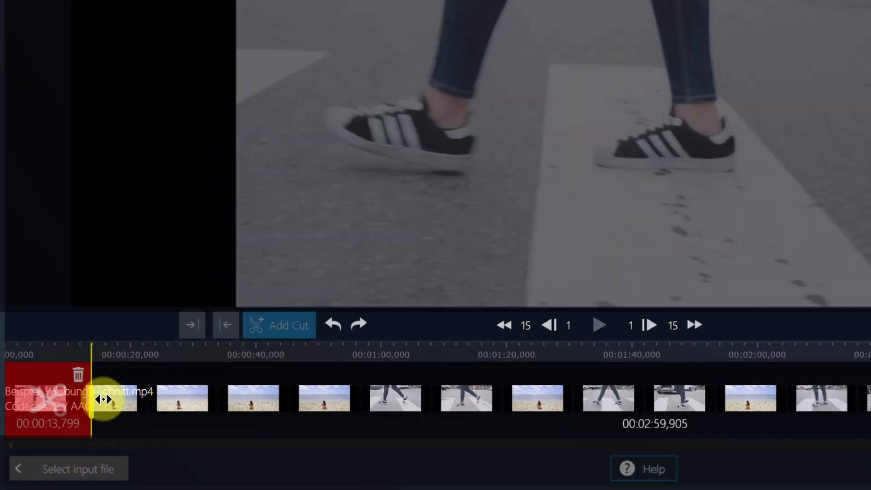
drag(104, 399, 174, 403)
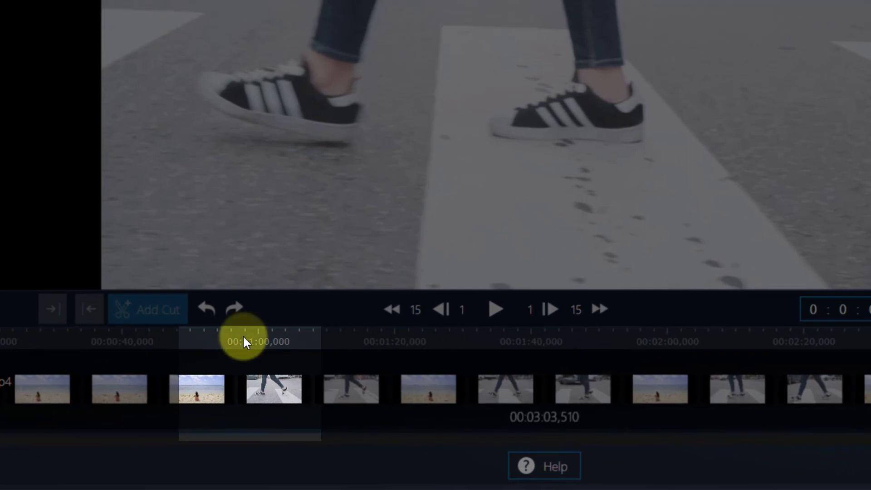
Move the playhead near 1:00, then frame-step it to exactly 0:0:57,833
click(243, 336)
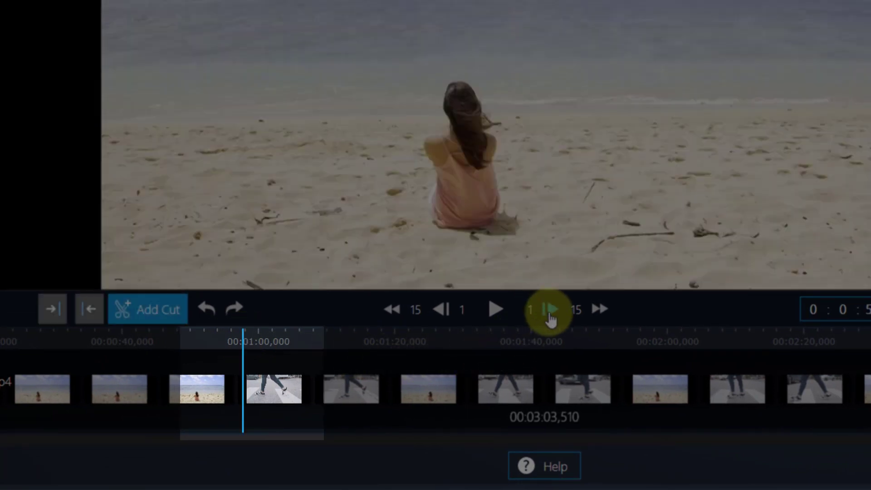
click(551, 312)
click(551, 313)
click(551, 313)
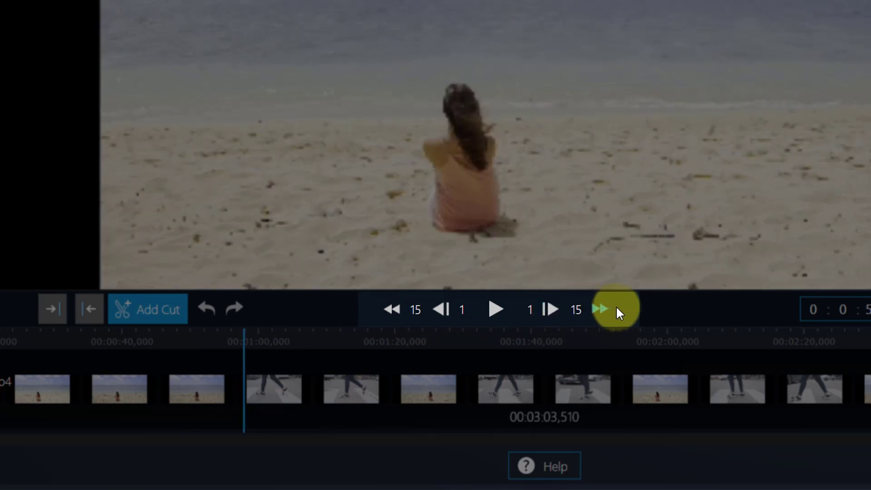
click(605, 313)
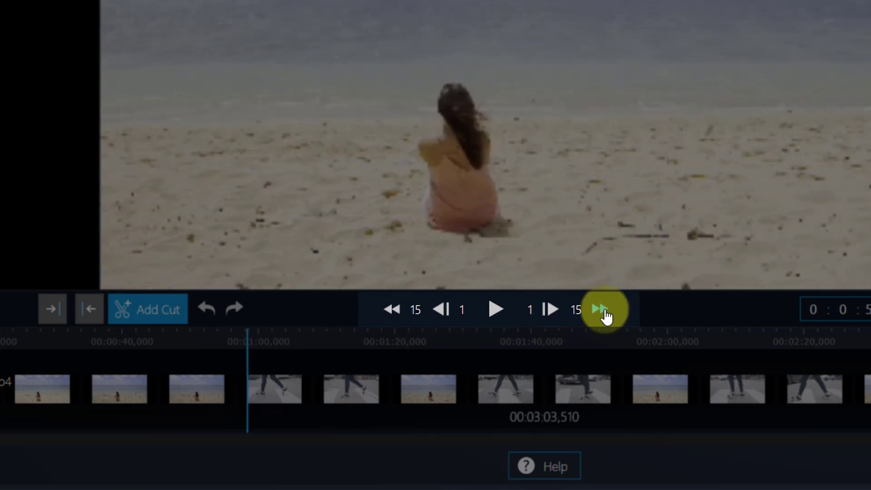
click(606, 313)
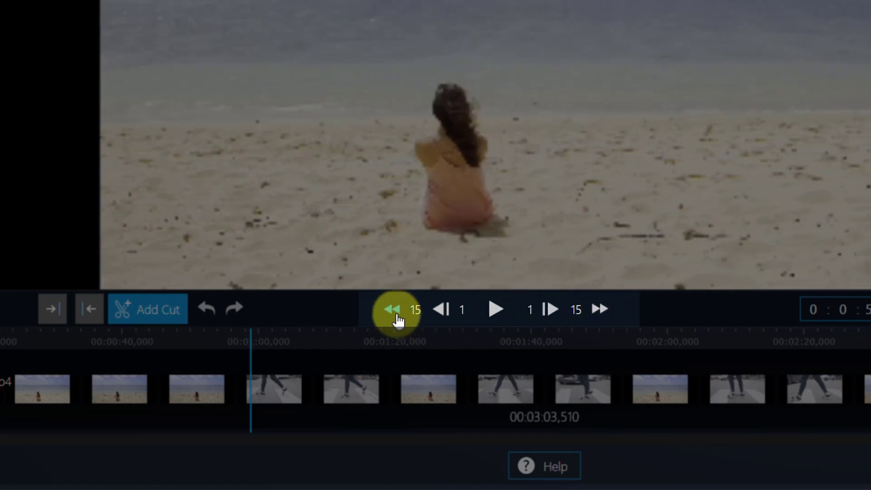
click(398, 320)
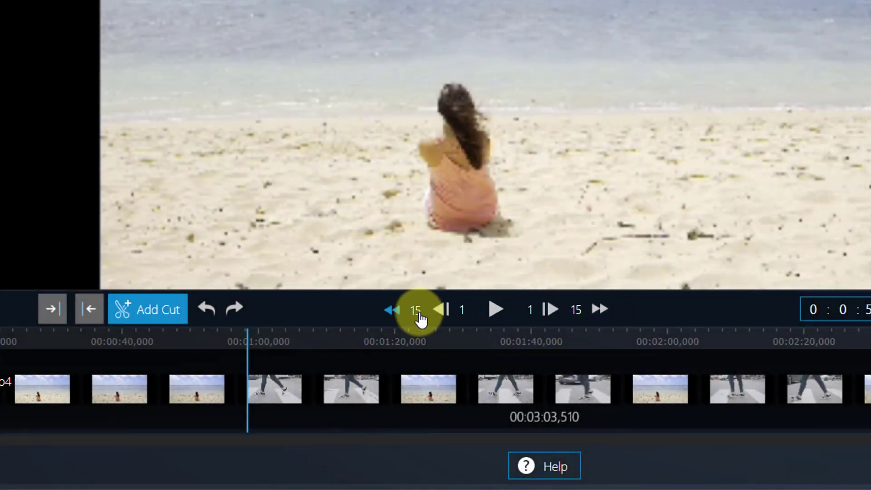
click(445, 311)
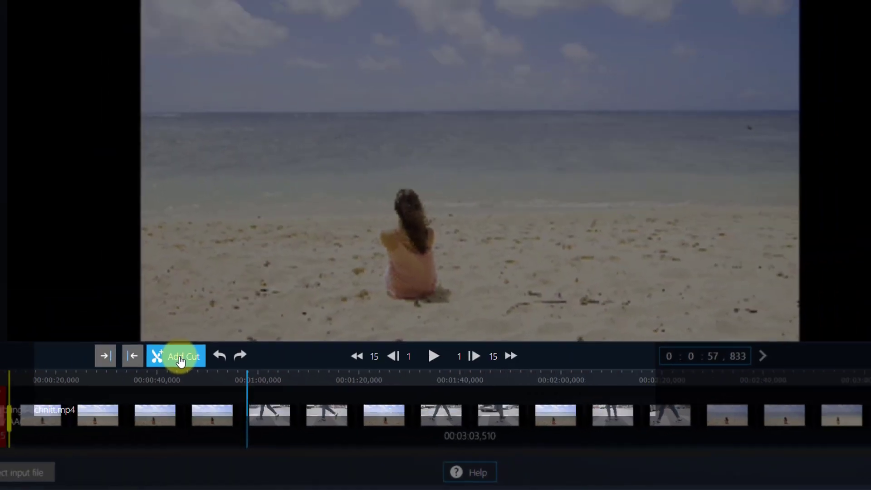
Add a cut at the playhead and trim it to end near 1:20.7, 00:00:22,884 long
click(154, 314)
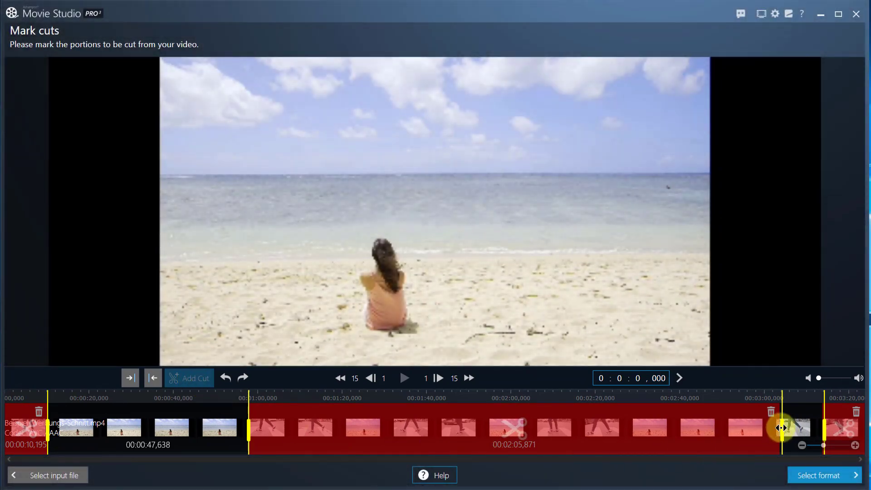
drag(780, 426, 346, 434)
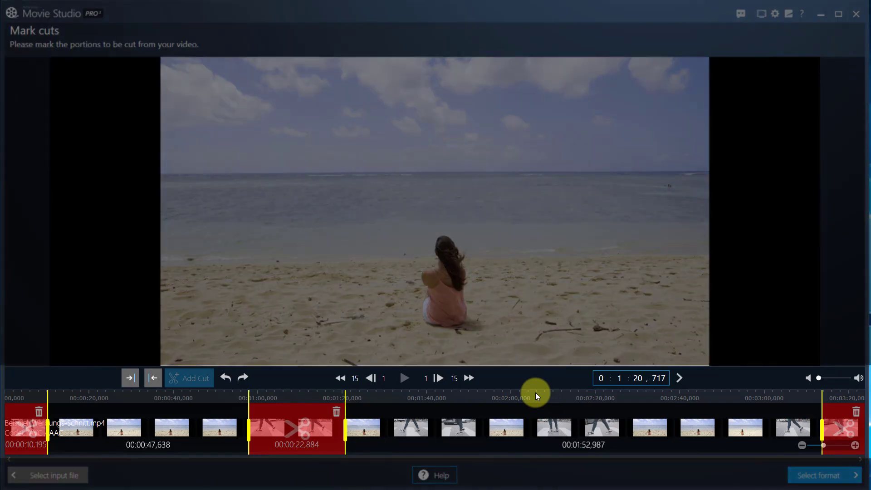
Add a cut at about 2:05.8 and trim it to end near 2:32.6, 00:00:26,876 long
click(535, 393)
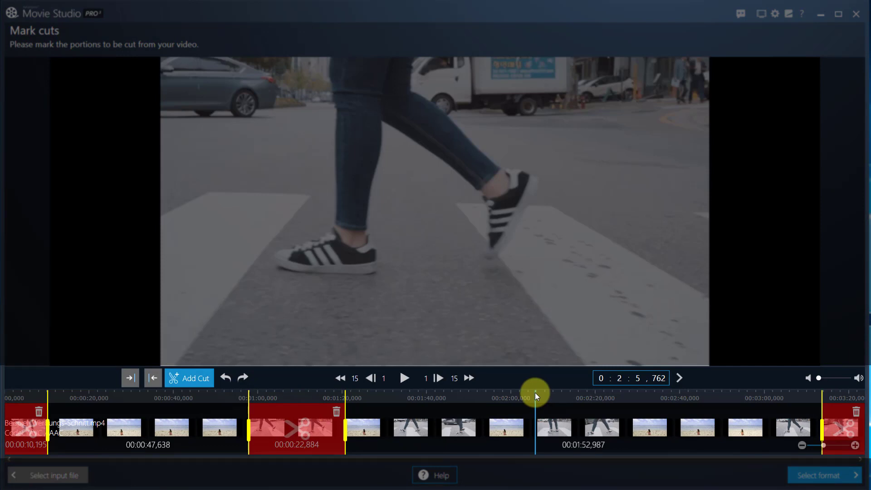
click(192, 380)
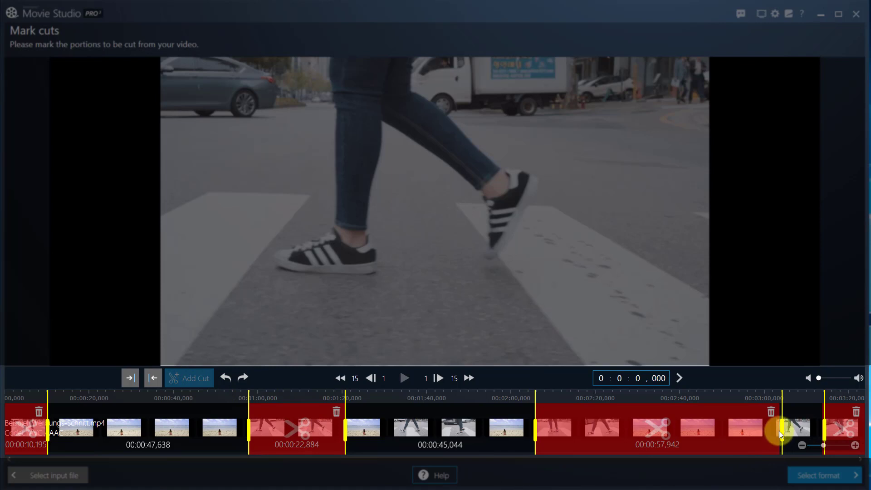
drag(782, 428, 649, 440)
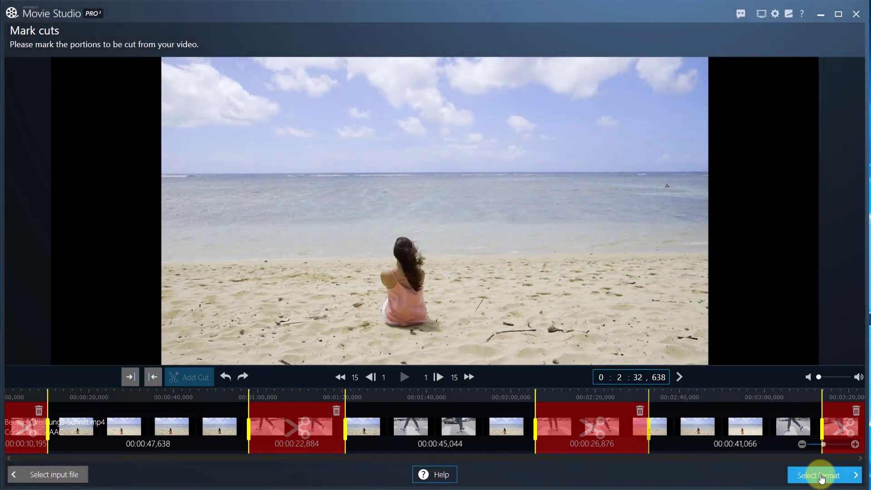
Browse the device presets, then choose MP4 4k 2160p under File export
click(822, 478)
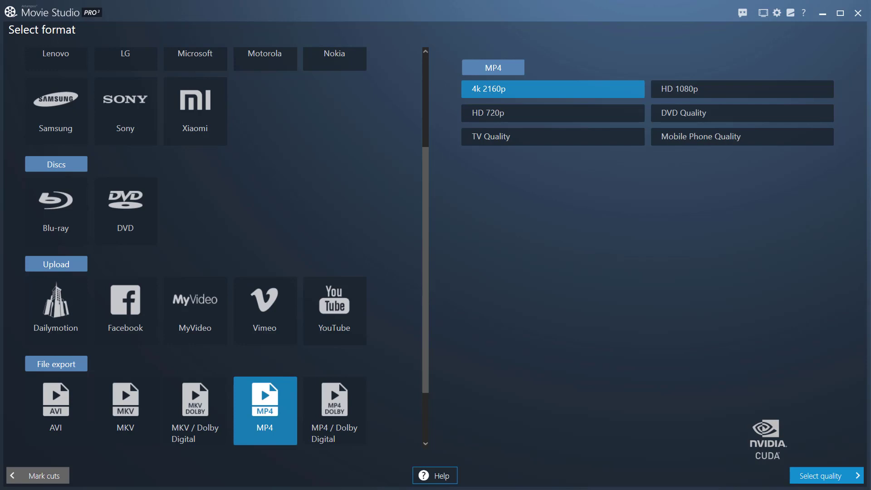
drag(426, 385, 426, 279)
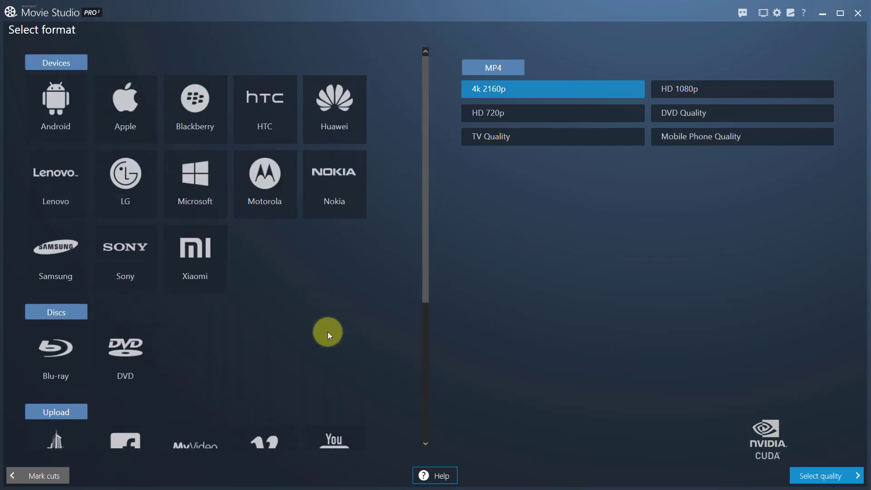
click(125, 126)
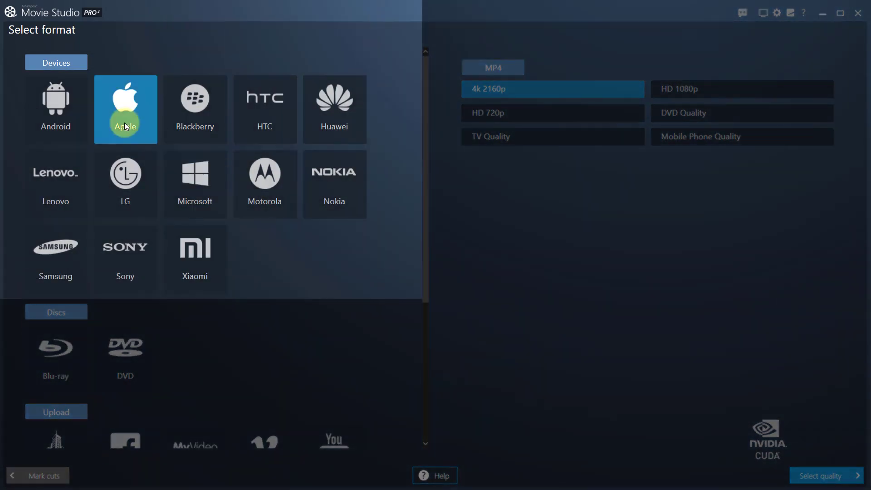
click(192, 124)
click(201, 180)
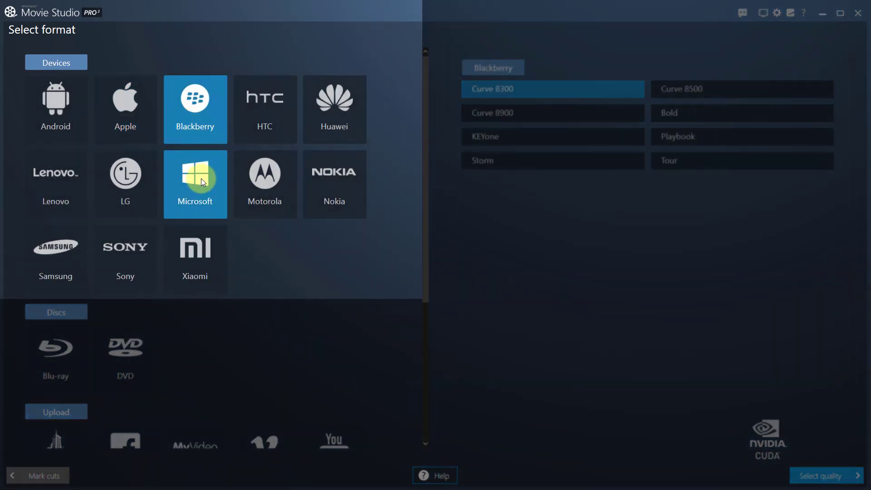
click(74, 124)
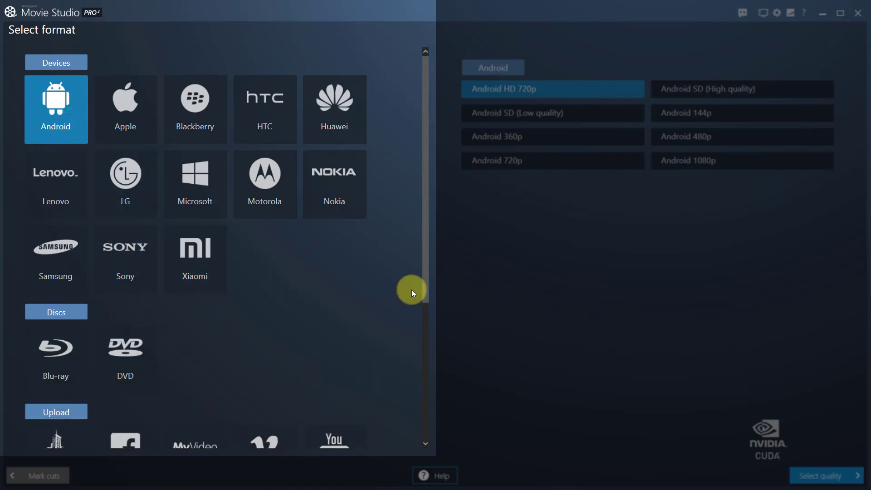
drag(424, 293, 407, 446)
click(269, 352)
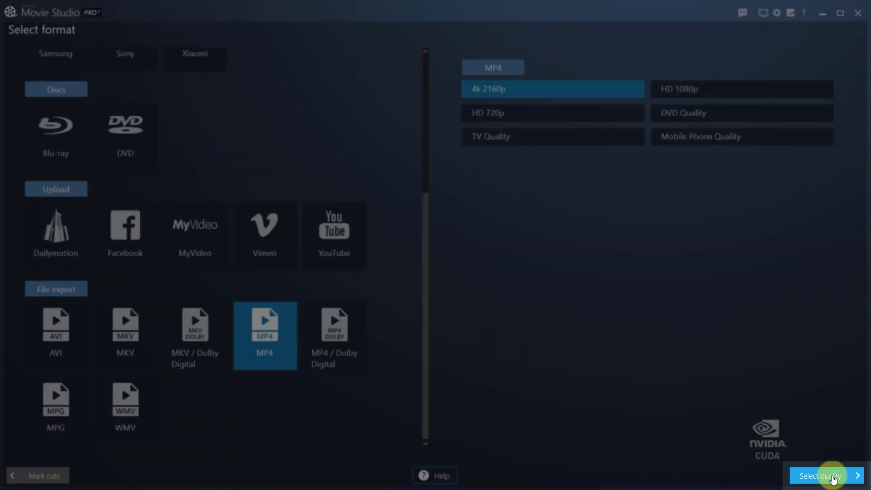
Nudge the quality slider toward Best quality for an estimated 550 MB file
click(833, 479)
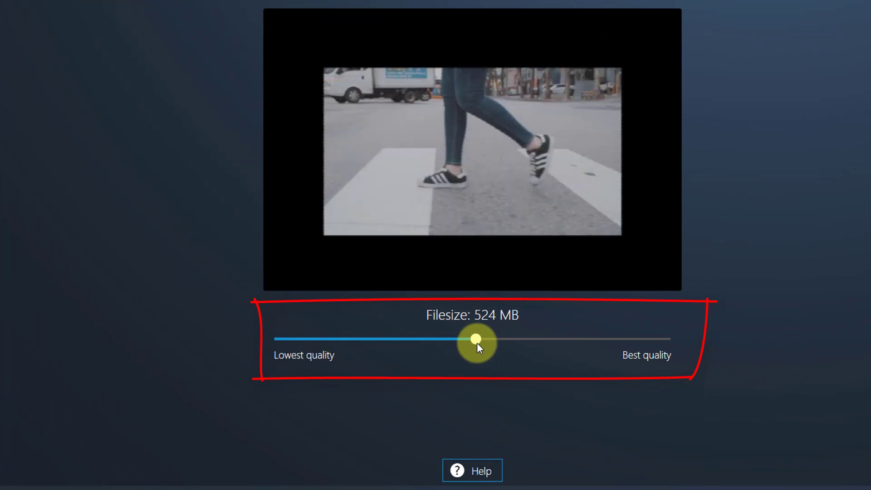
drag(479, 343, 489, 339)
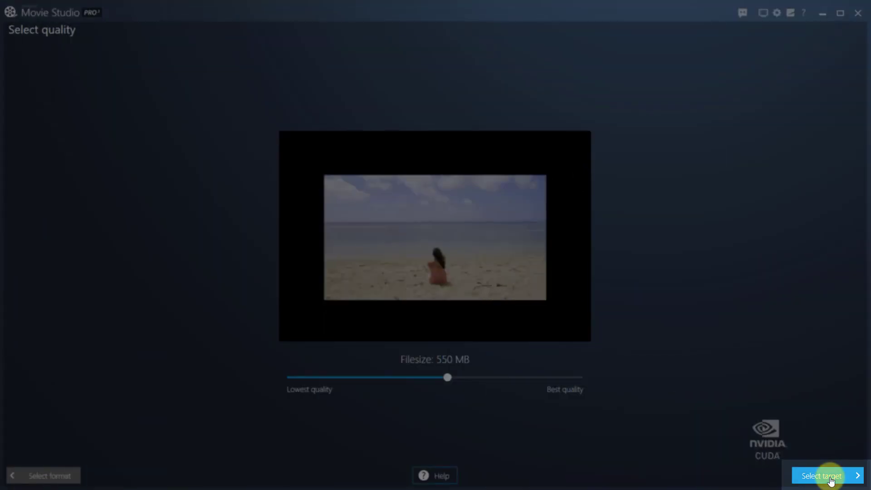
Set the export filename to Beispiel_Werbungs-Schnitt_cut_en in the Videos folder
click(832, 481)
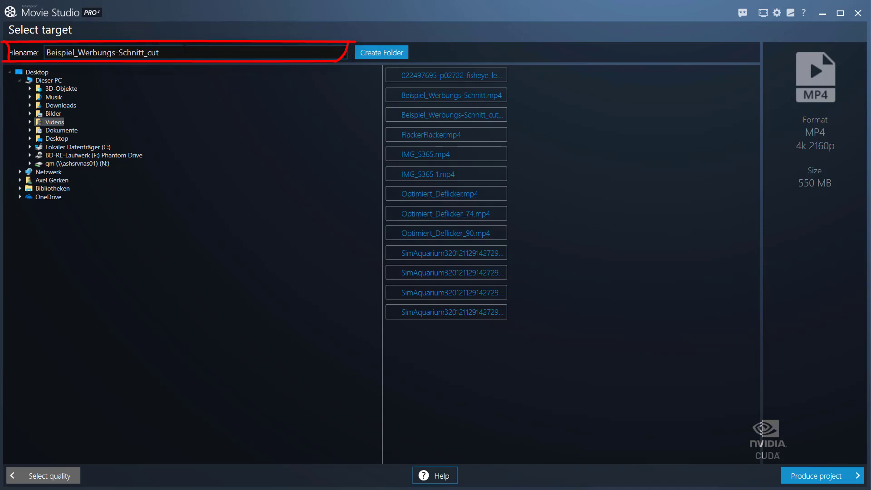
text(_en)
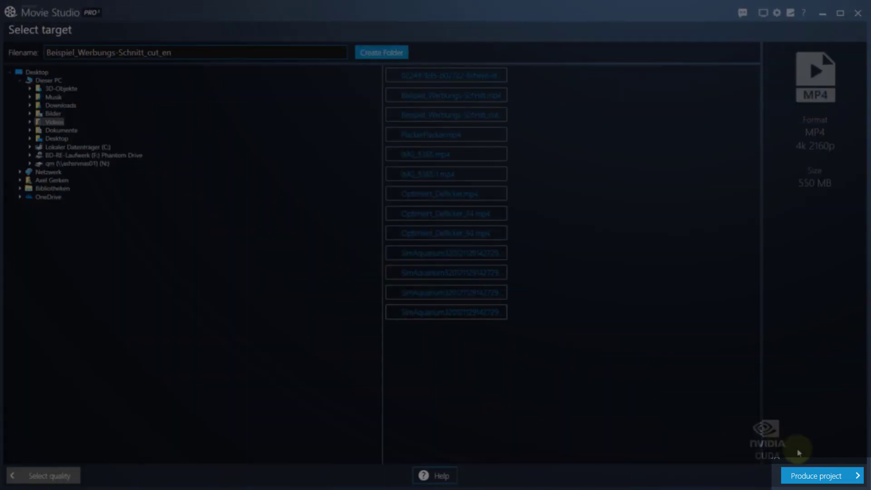
Start producing the 4K MP4 and let rendering run to completion
click(823, 480)
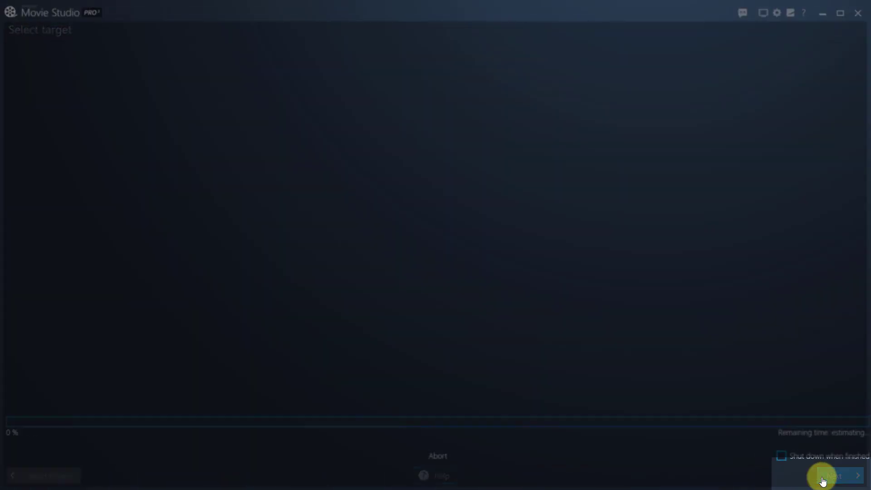